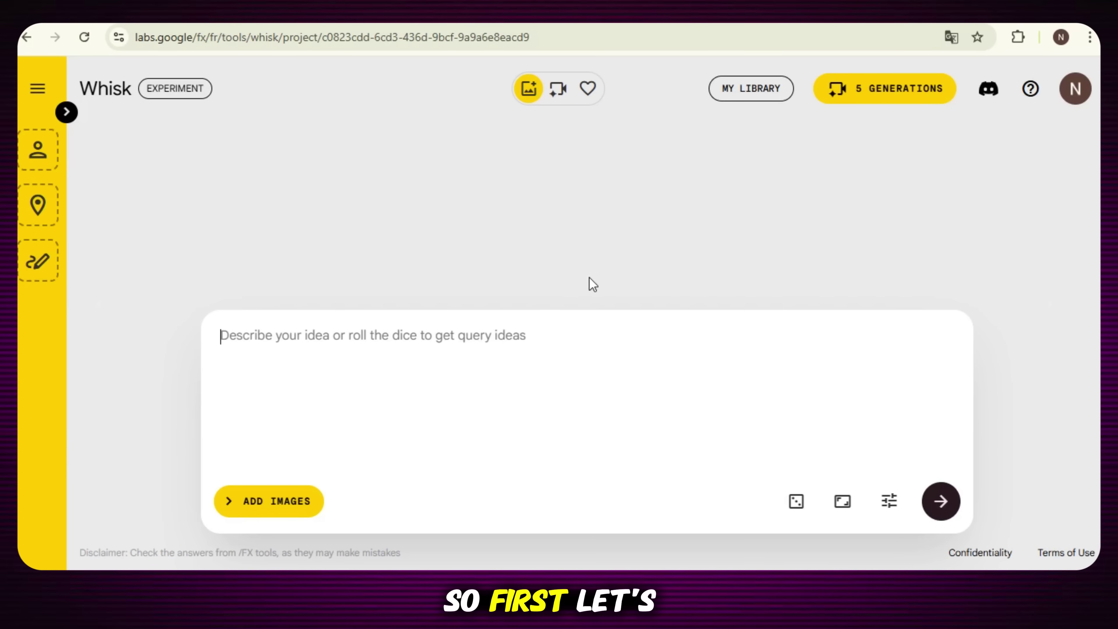
- Paste the fairy-woman snowy-waterfall portrait description into Whisk's prompt box
{"action": "left_click", "coordinate": [579, 348]}
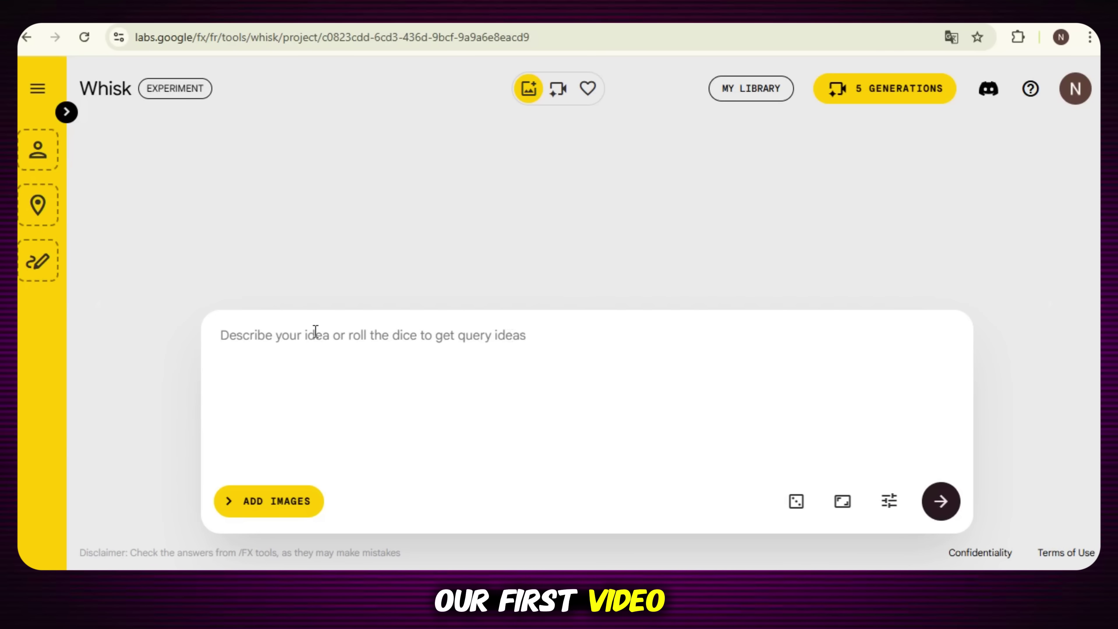
{"action": "right_click", "coordinate": [419, 339]}
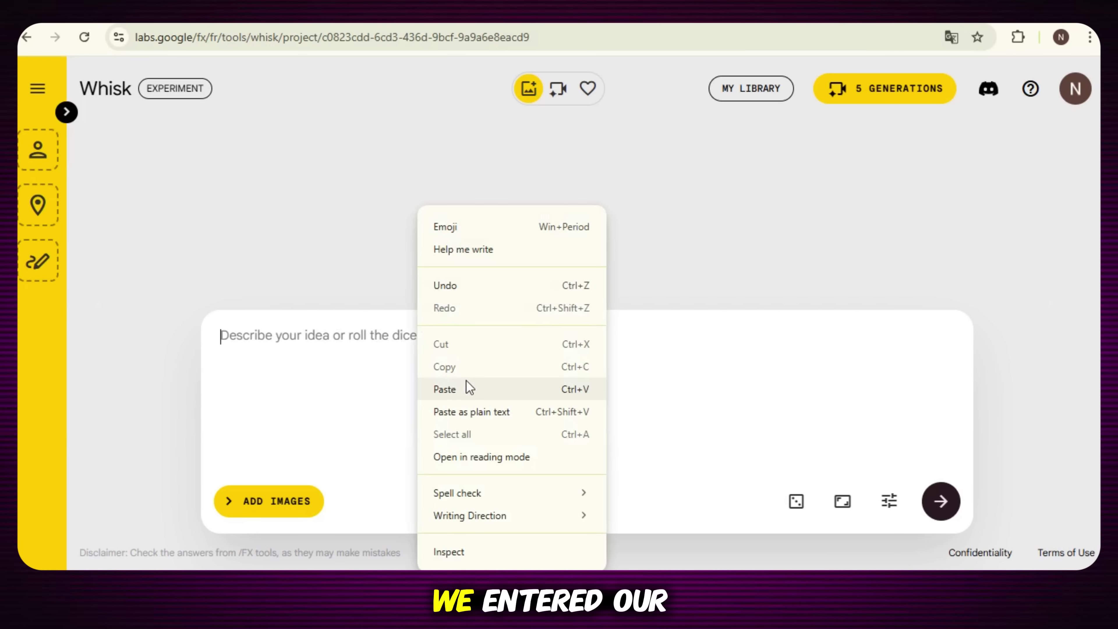
{"action": "left_click", "coordinate": [442, 388]}
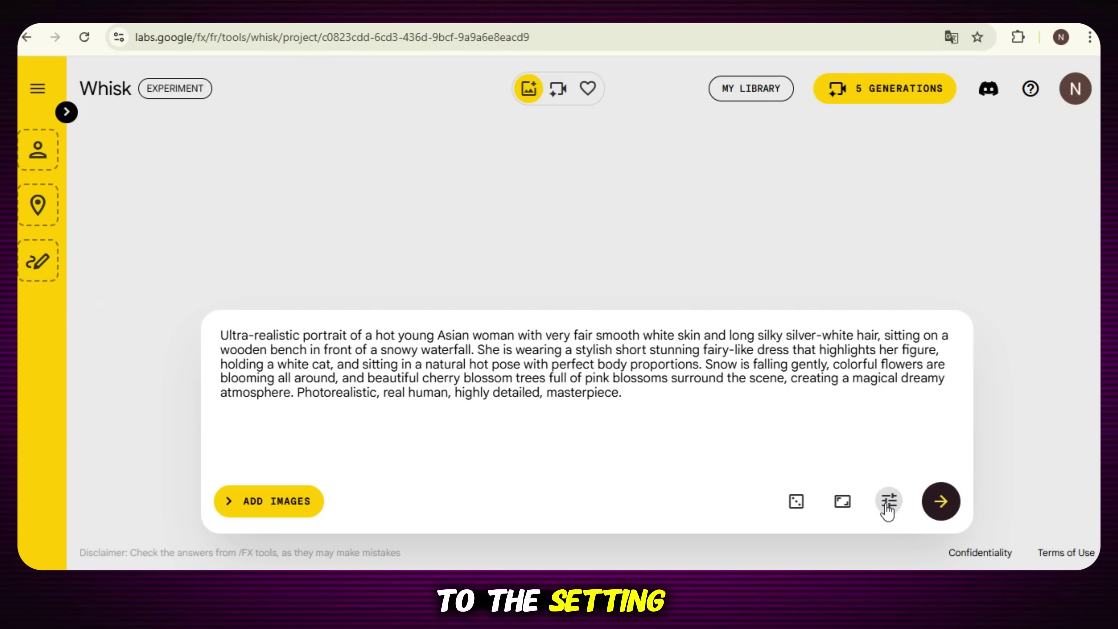
- Lock the seed at 85629 and generate two images from the prompt
{"action": "left_click", "coordinate": [888, 504]}
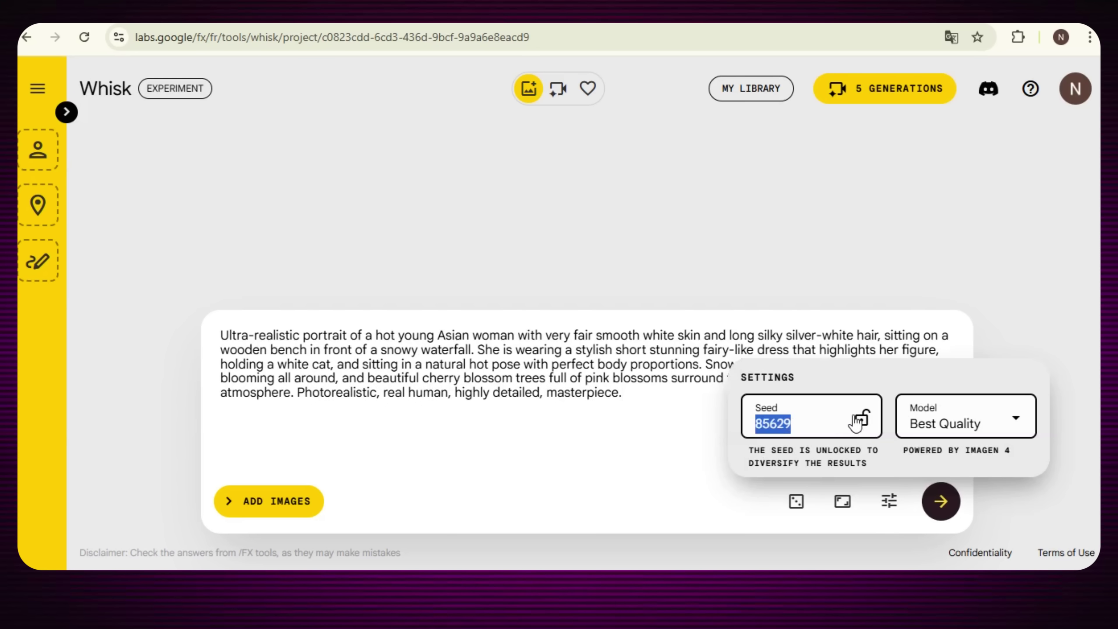
{"action": "left_click", "coordinate": [862, 421]}
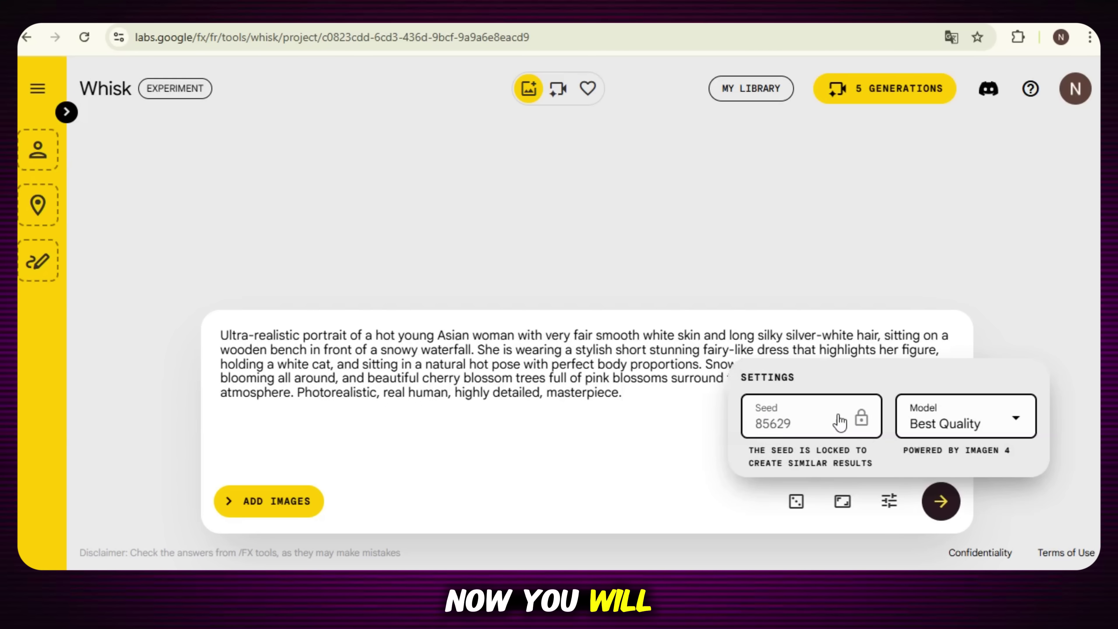
{"action": "left_click", "coordinate": [667, 427]}
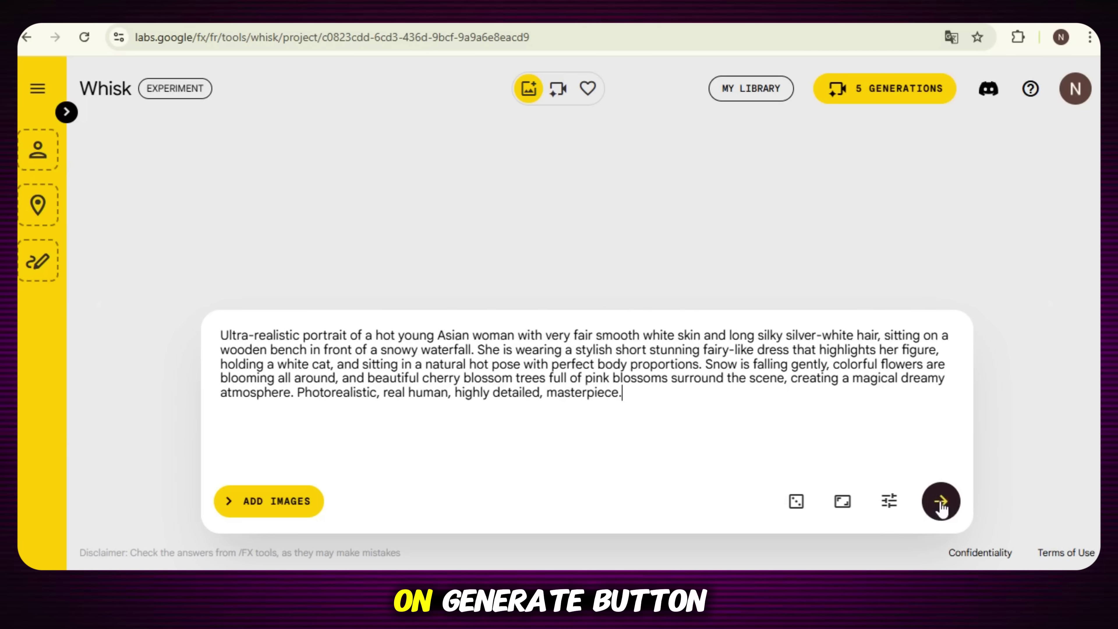
{"action": "left_click", "coordinate": [941, 502]}
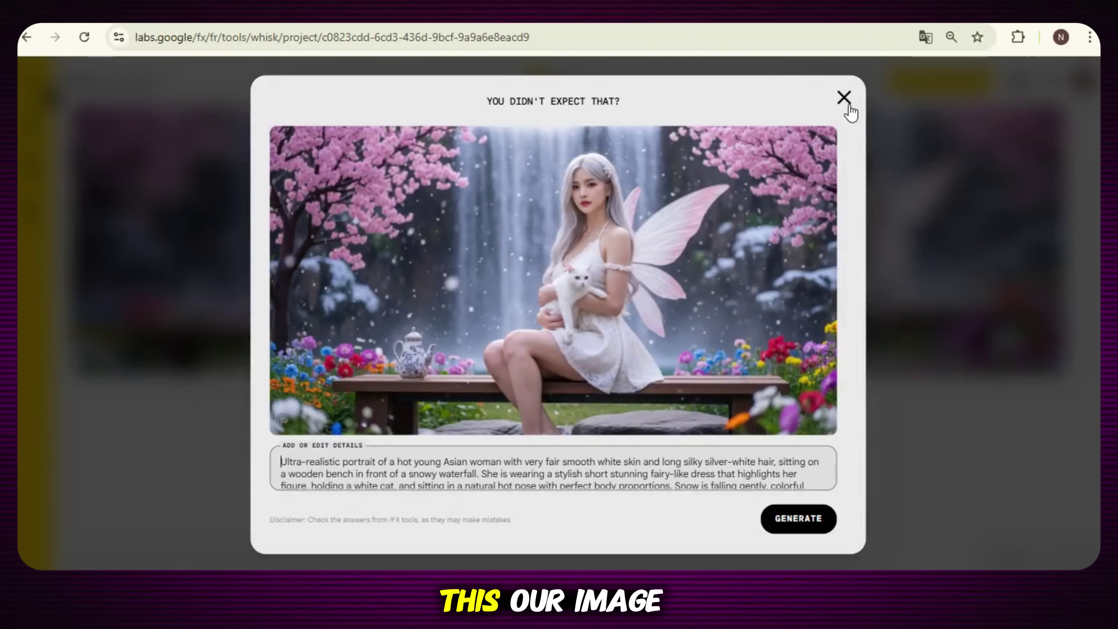
- Animate the left fairy-woman image with the pasted lip-sync prompt and play the video
{"action": "left_click", "coordinate": [844, 97]}
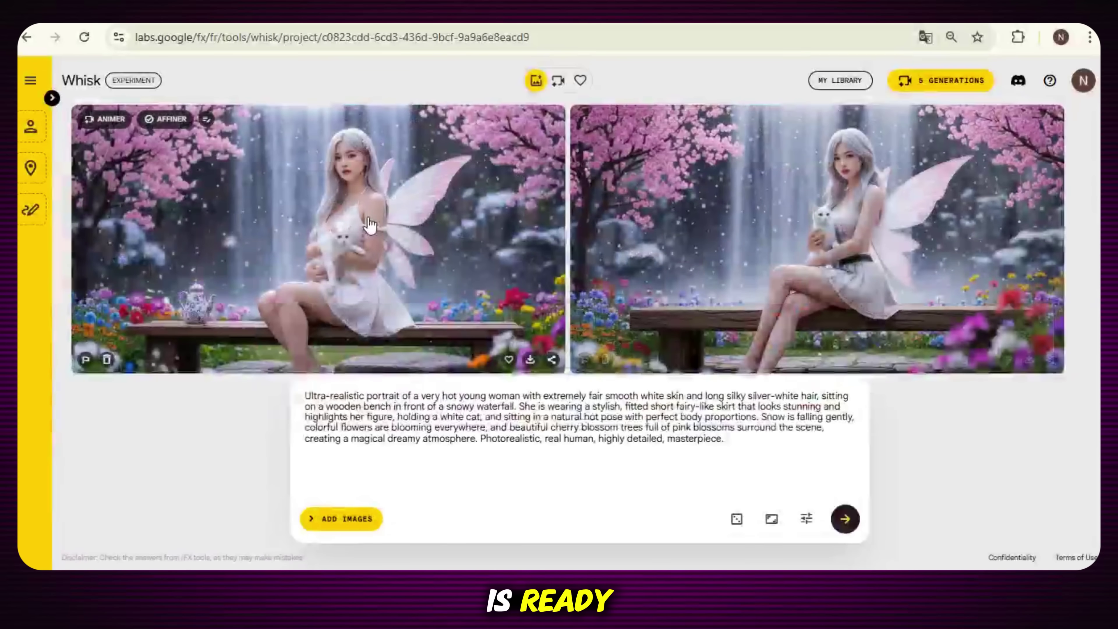
{"action": "left_click", "coordinate": [107, 127]}
{"action": "right_click", "coordinate": [407, 535]}
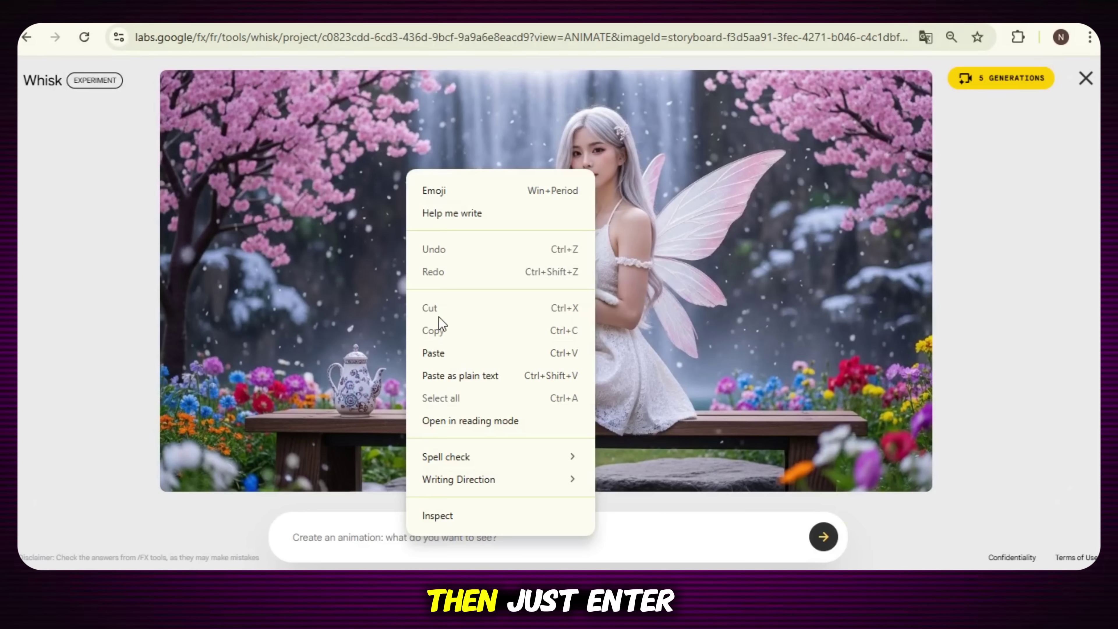
{"action": "left_click", "coordinate": [441, 351]}
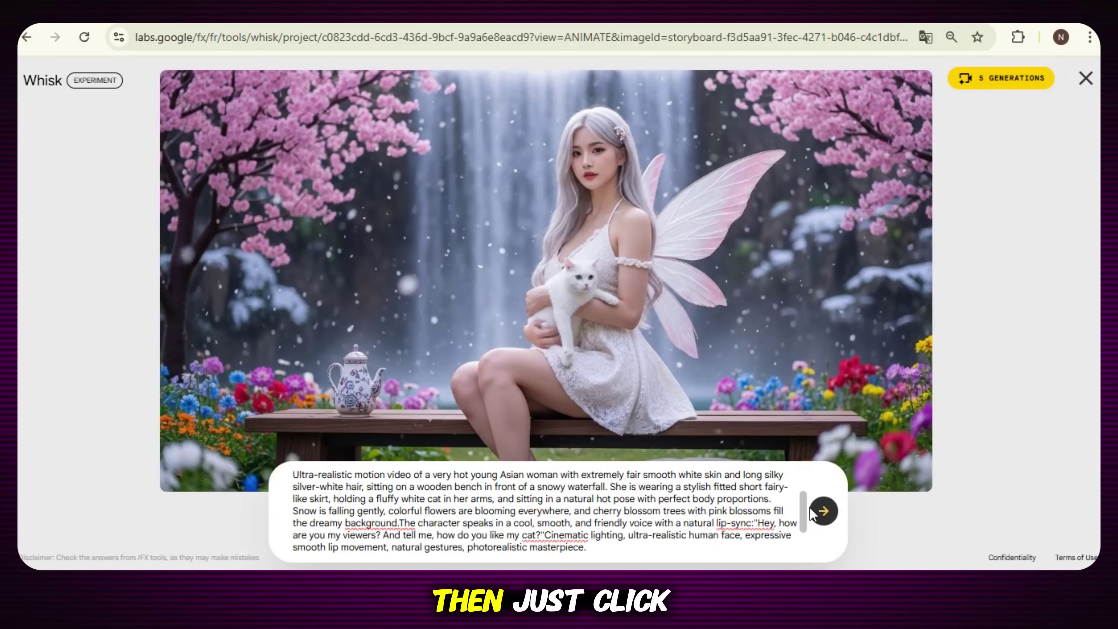
{"action": "left_click", "coordinate": [824, 515]}
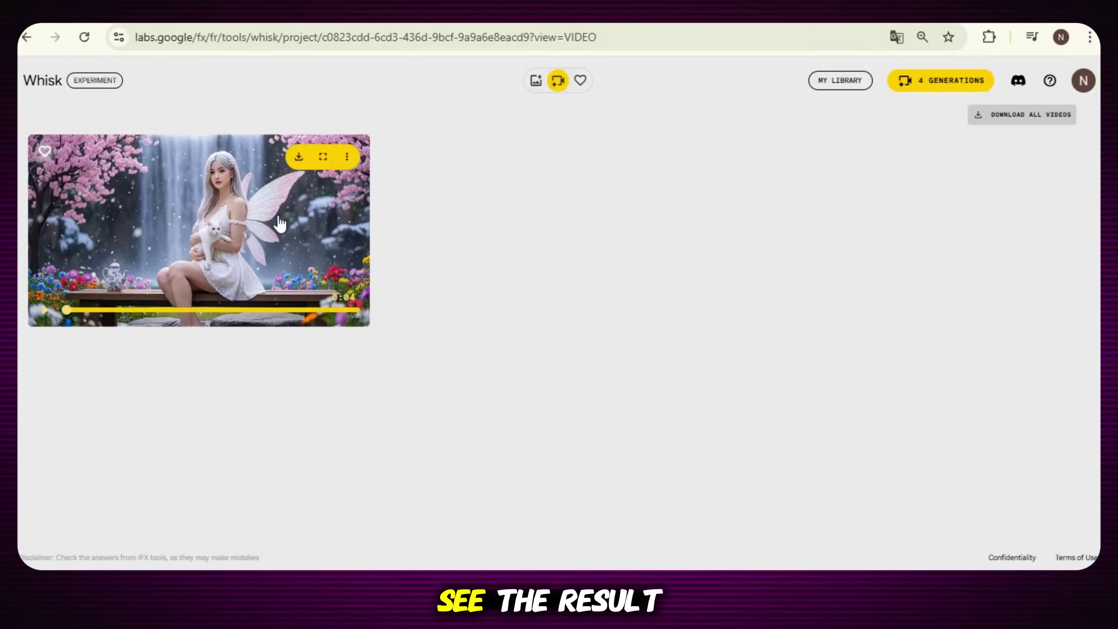
{"action": "left_click", "coordinate": [272, 240]}
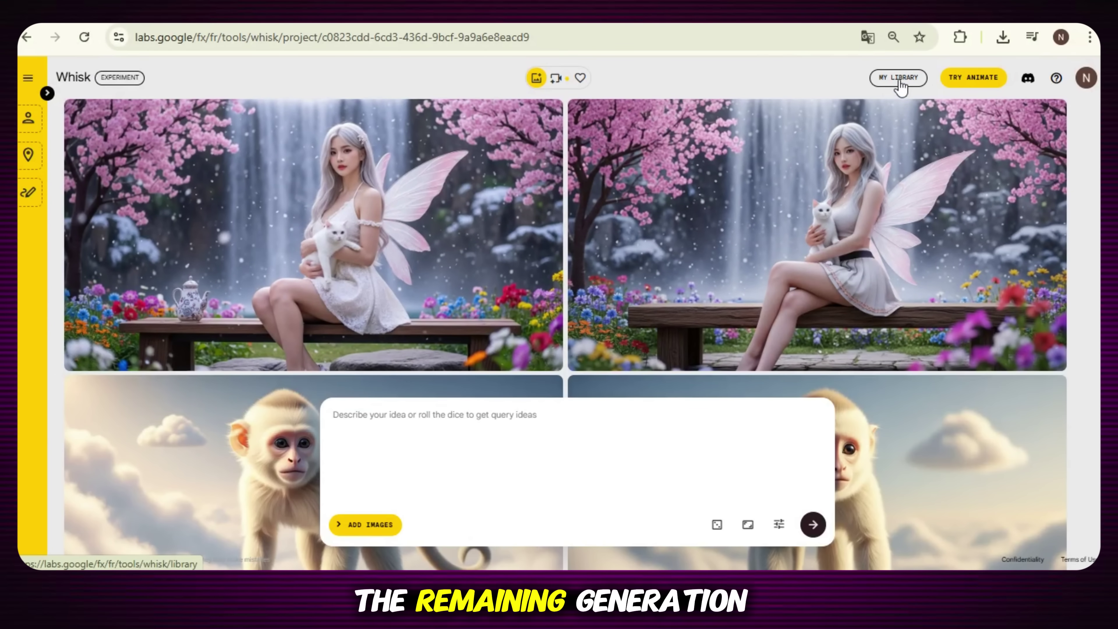
- Open My Library and play the first sample video
{"action": "left_click", "coordinate": [901, 83]}
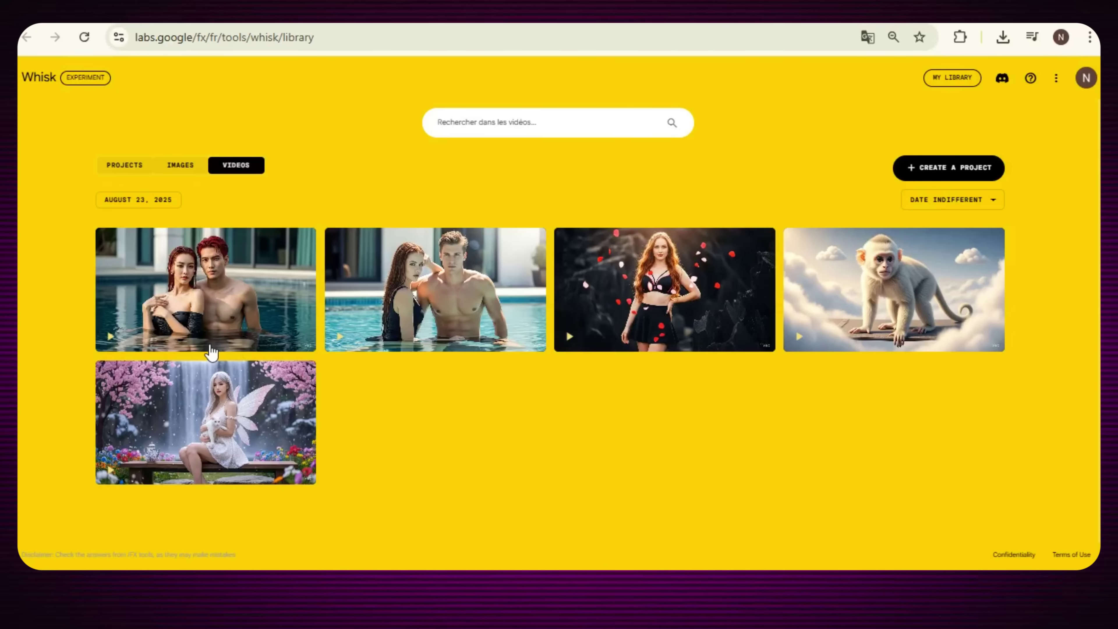
{"action": "left_click", "coordinate": [211, 348]}
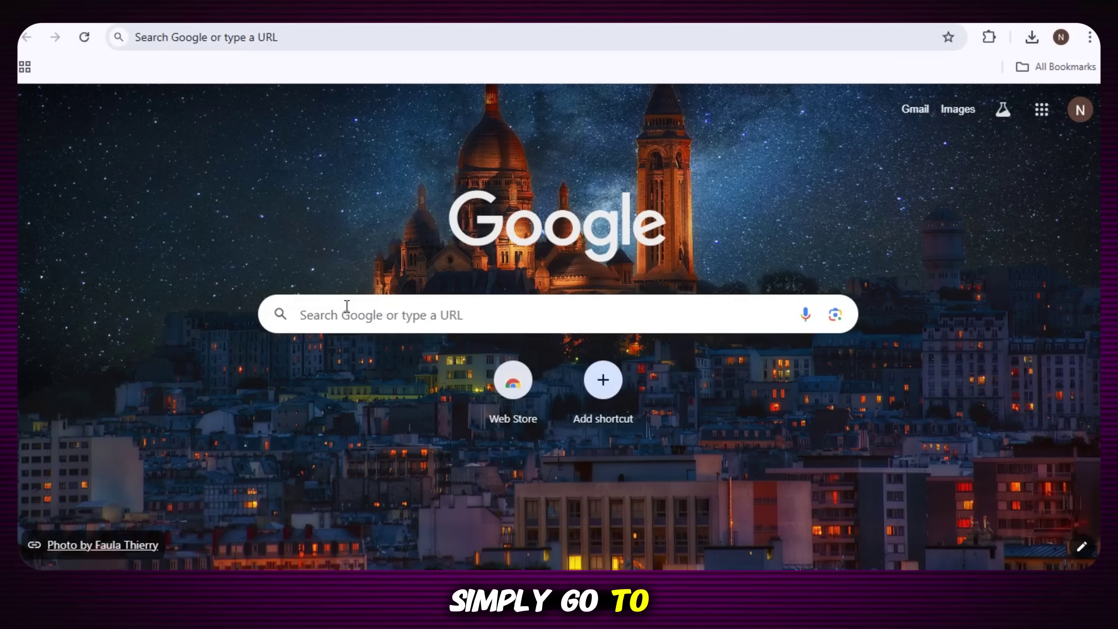
- Search 'google skill boost', open Google Cloud Skills Boost, sign in, and open the catalog
{"action": "left_click", "coordinate": [337, 312]}
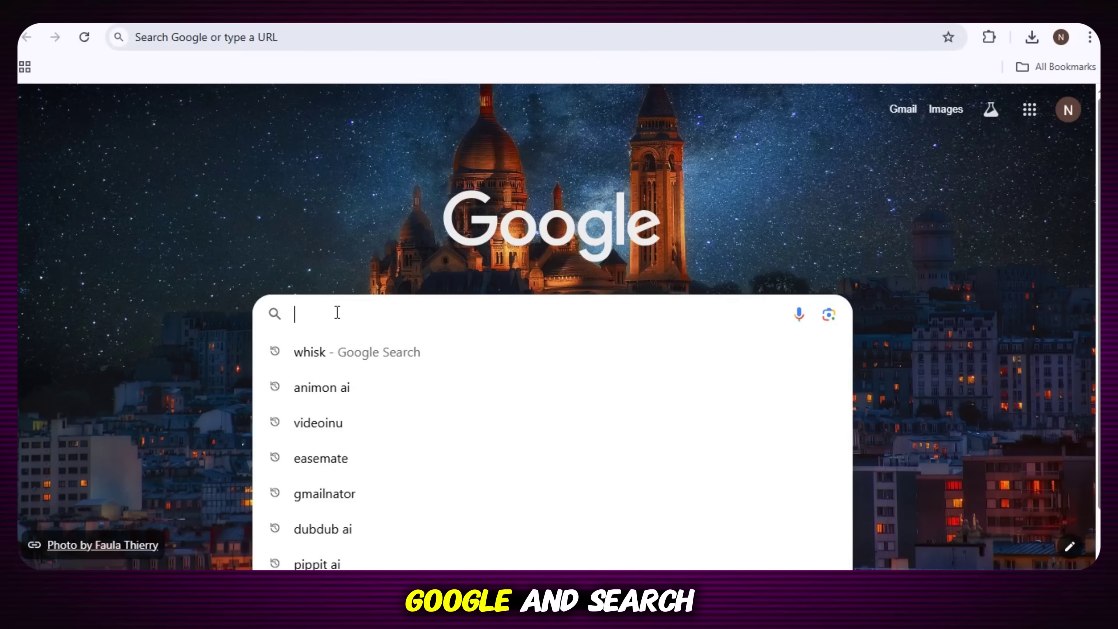
{"action": "type", "text": "google sk"}
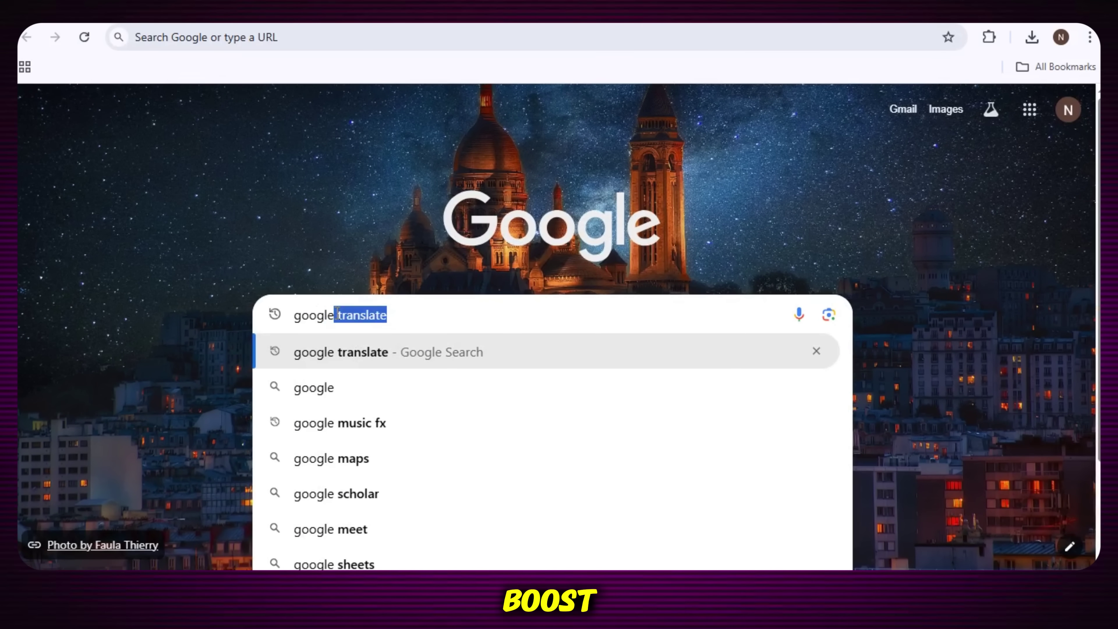
{"action": "type", "text": "ill boost"}
{"action": "key", "text": "Return"}
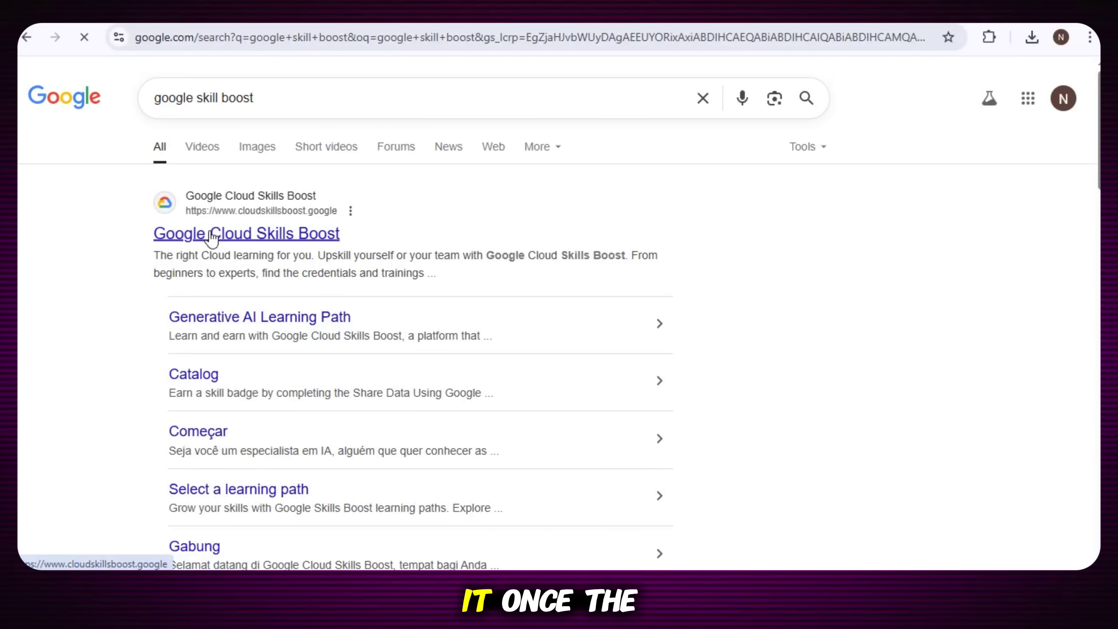
{"action": "left_click", "coordinate": [212, 234]}
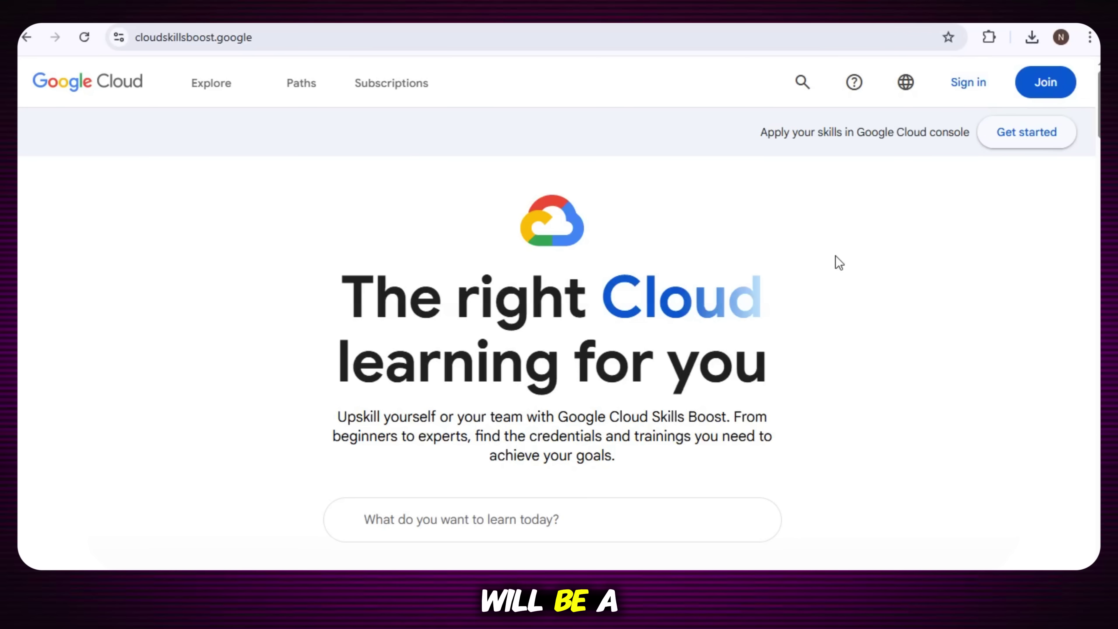
{"action": "left_click", "coordinate": [970, 84]}
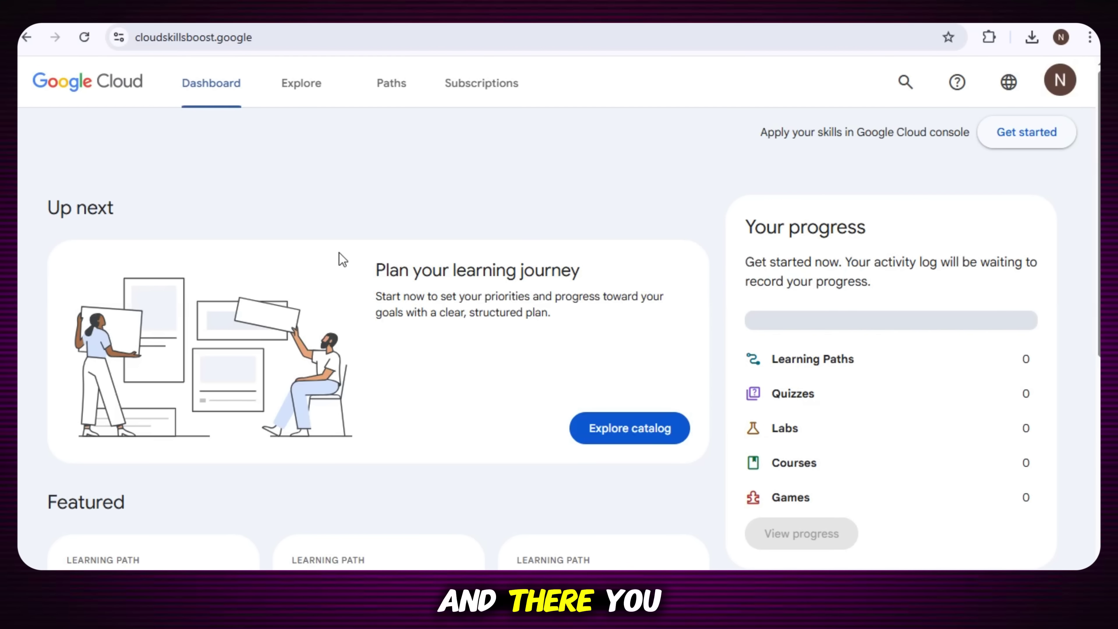
{"action": "left_click", "coordinate": [627, 438]}
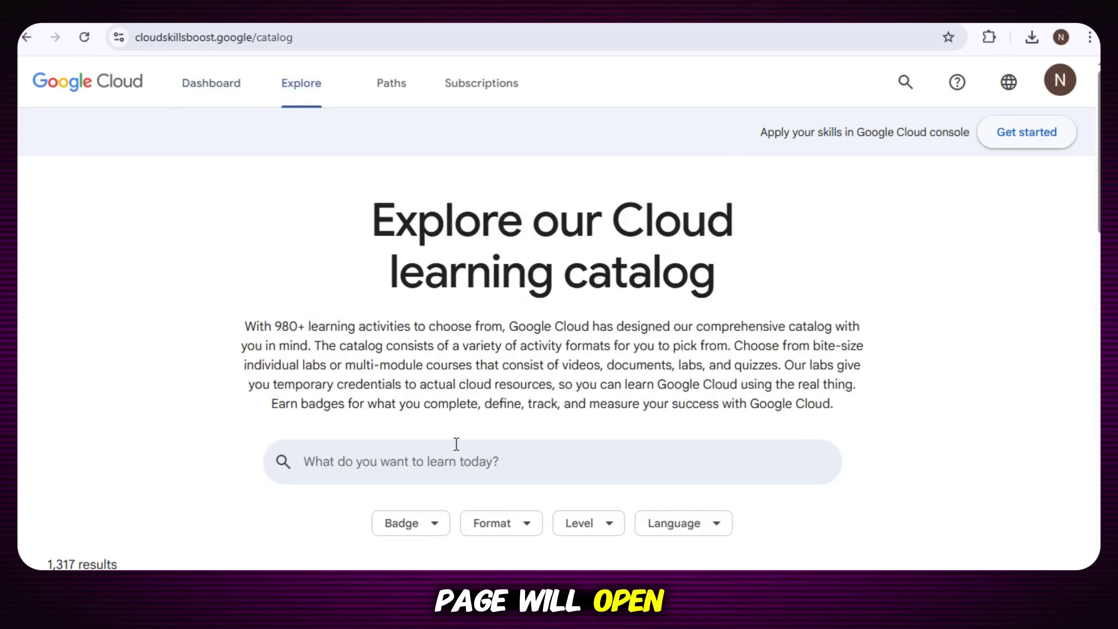
- Search the catalog for 'generative ai' and open the Generative AI with Vertex AI: Prompt Design lab
{"action": "left_click", "coordinate": [447, 453]}
{"action": "scroll", "coordinate": [447, 454], "scroll_direction": "down", "scroll_amount": 2}
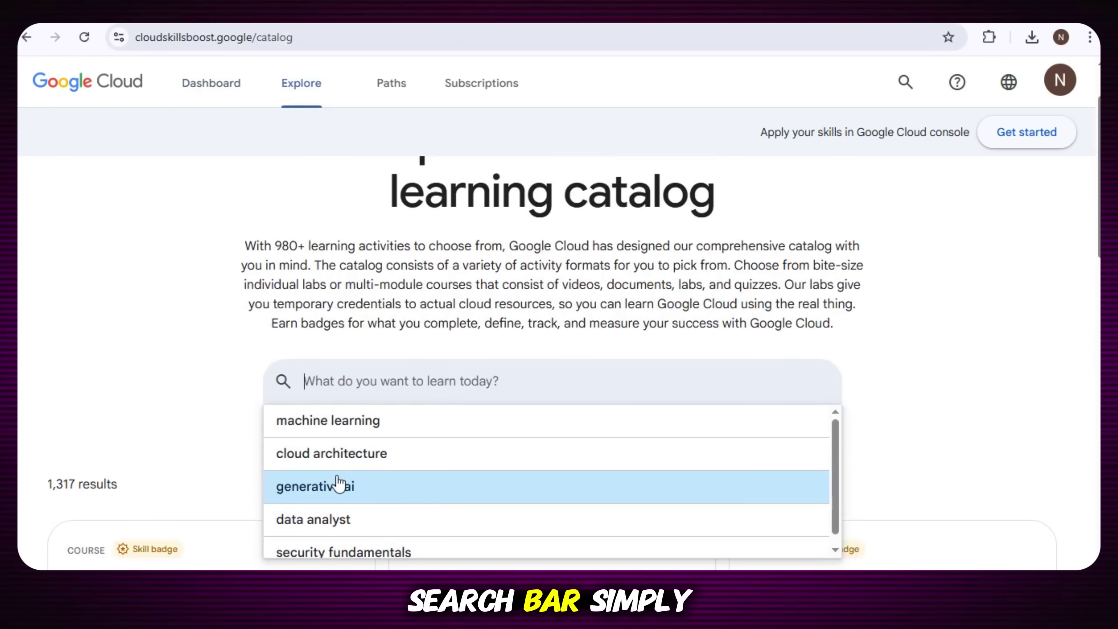
{"action": "left_click", "coordinate": [335, 488]}
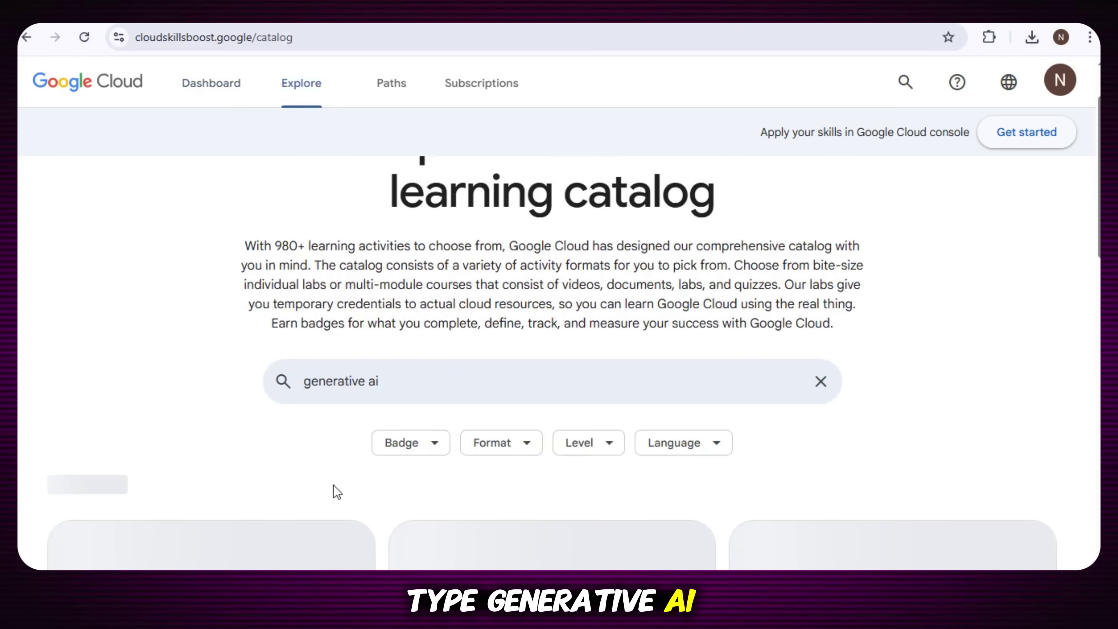
{"action": "scroll", "coordinate": [443, 408], "scroll_direction": "down", "scroll_amount": 3}
{"action": "scroll", "coordinate": [472, 338], "scroll_direction": "down", "scroll_amount": 2}
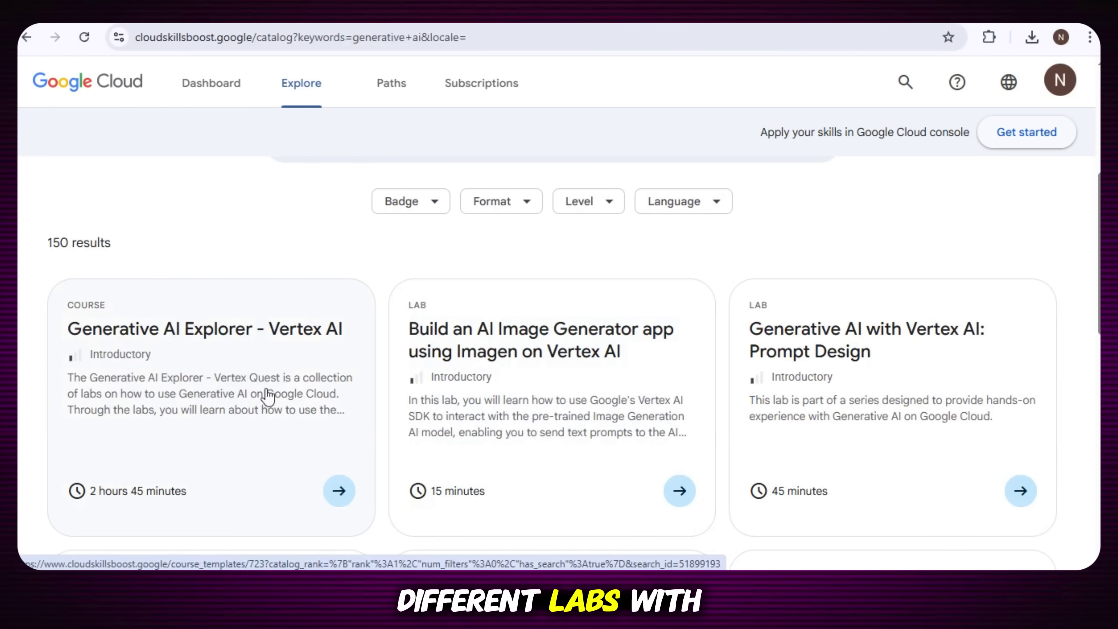
{"action": "scroll", "coordinate": [268, 398], "scroll_direction": "down", "scroll_amount": 2}
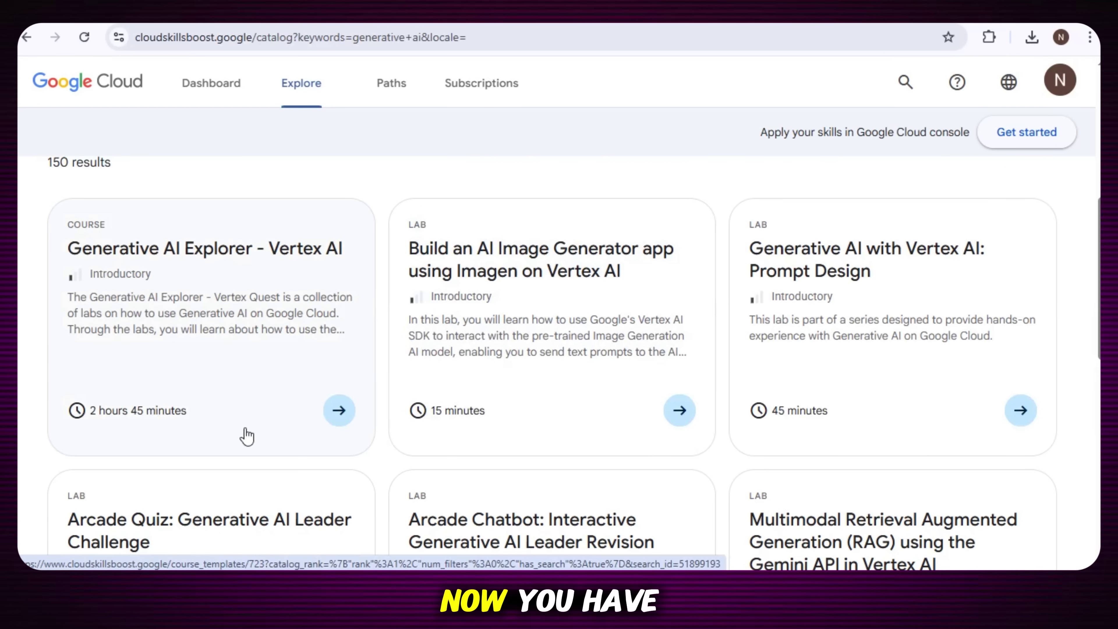
{"action": "scroll", "coordinate": [486, 465], "scroll_direction": "down", "scroll_amount": 2}
{"action": "scroll", "coordinate": [242, 469], "scroll_direction": "down", "scroll_amount": 4}
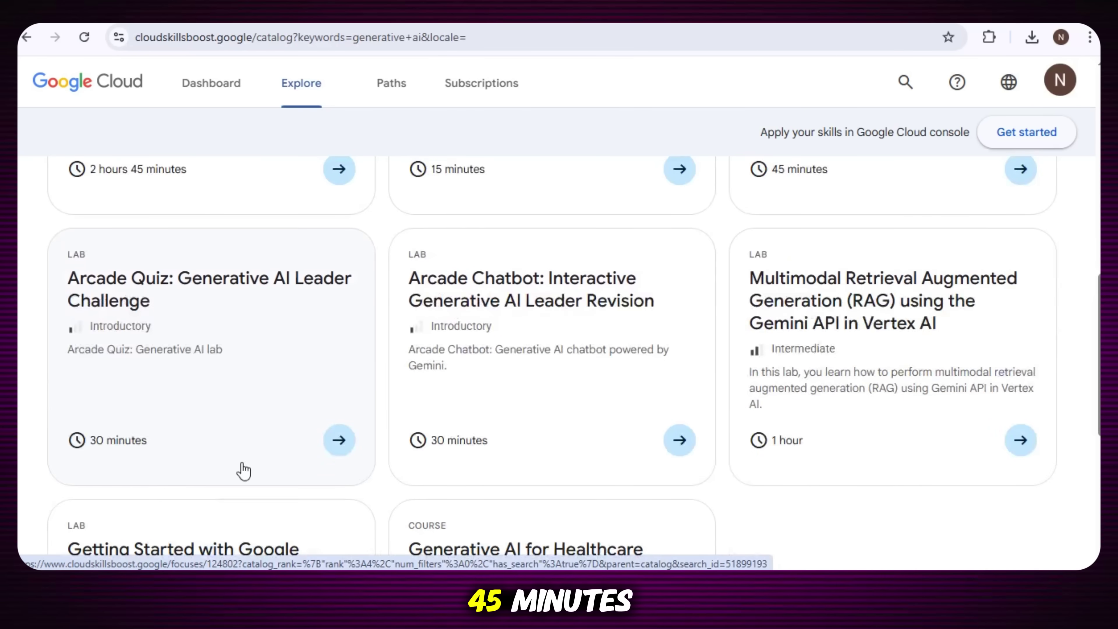
{"action": "scroll", "coordinate": [731, 464], "scroll_direction": "down", "scroll_amount": 2}
{"action": "scroll", "coordinate": [805, 259], "scroll_direction": "up", "scroll_amount": 8}
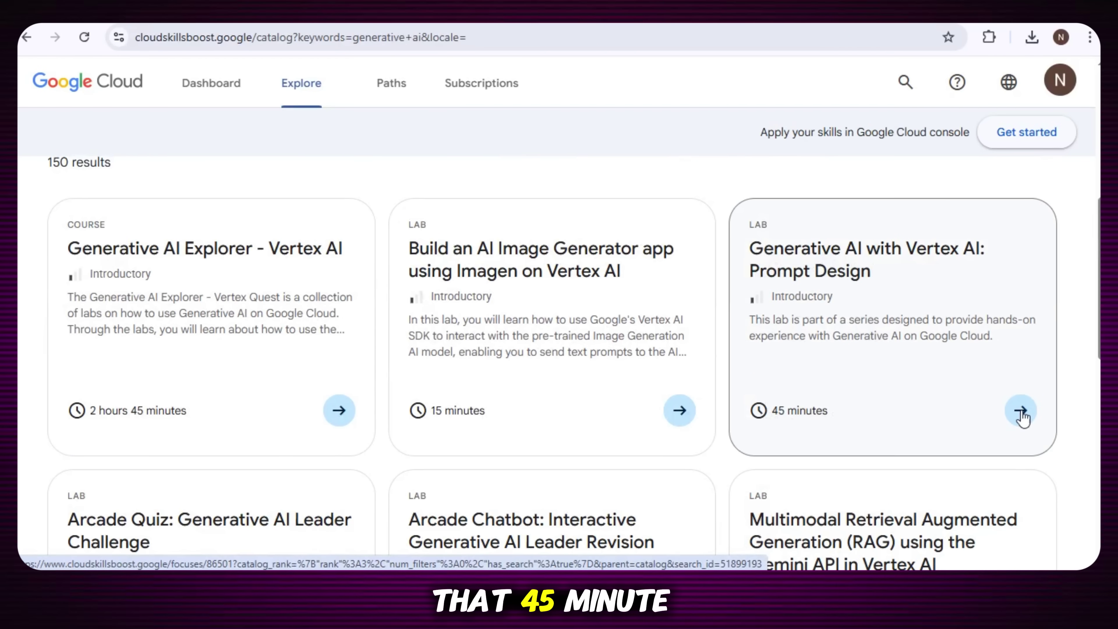
{"action": "left_click", "coordinate": [1021, 411]}
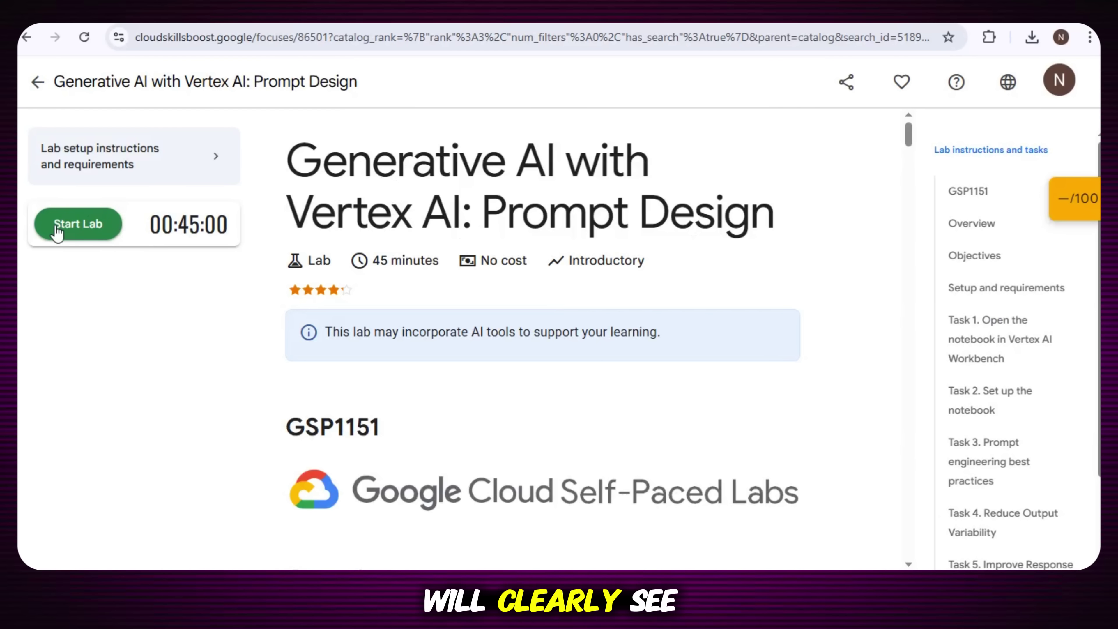
- Start the Prompt Design lab and open its Google Cloud console in an incognito window
{"action": "left_click", "coordinate": [77, 225]}
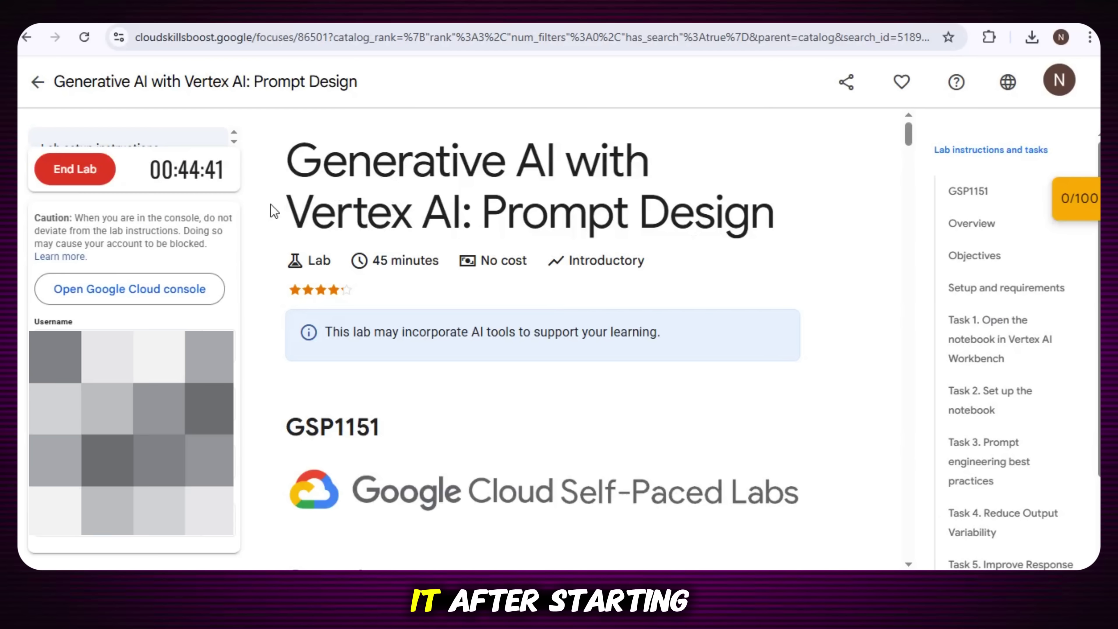
{"action": "right_click", "coordinate": [157, 297]}
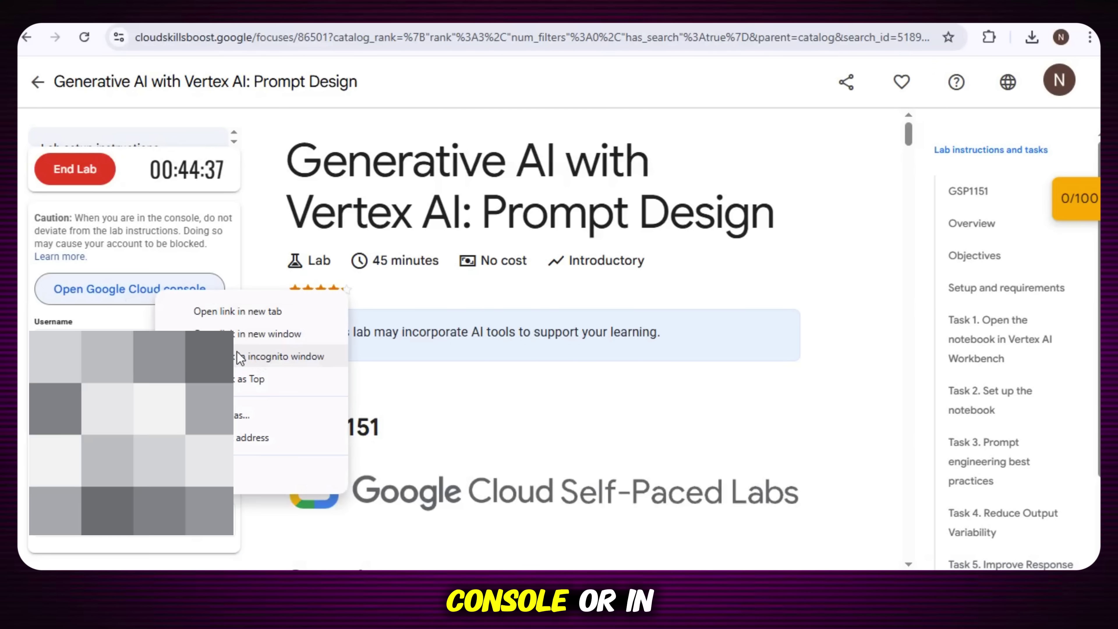
{"action": "left_click", "coordinate": [239, 356]}
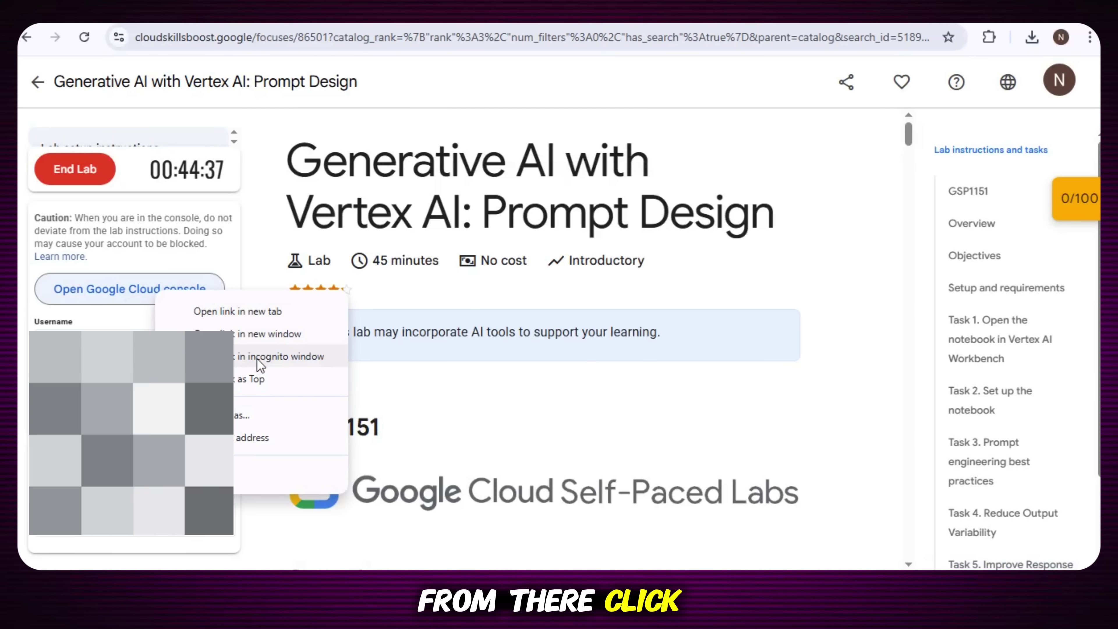
{"action": "left_click", "coordinate": [243, 357]}
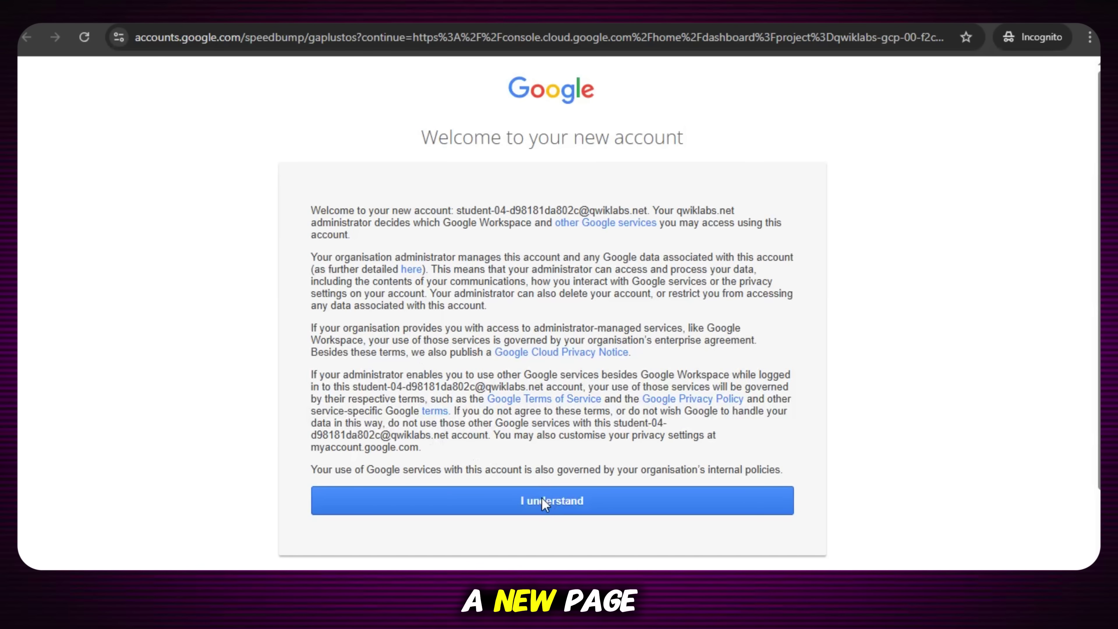
- Acknowledge the new lab account notice and accept the Google Cloud Platform Terms of Service
{"action": "left_click", "coordinate": [543, 501]}
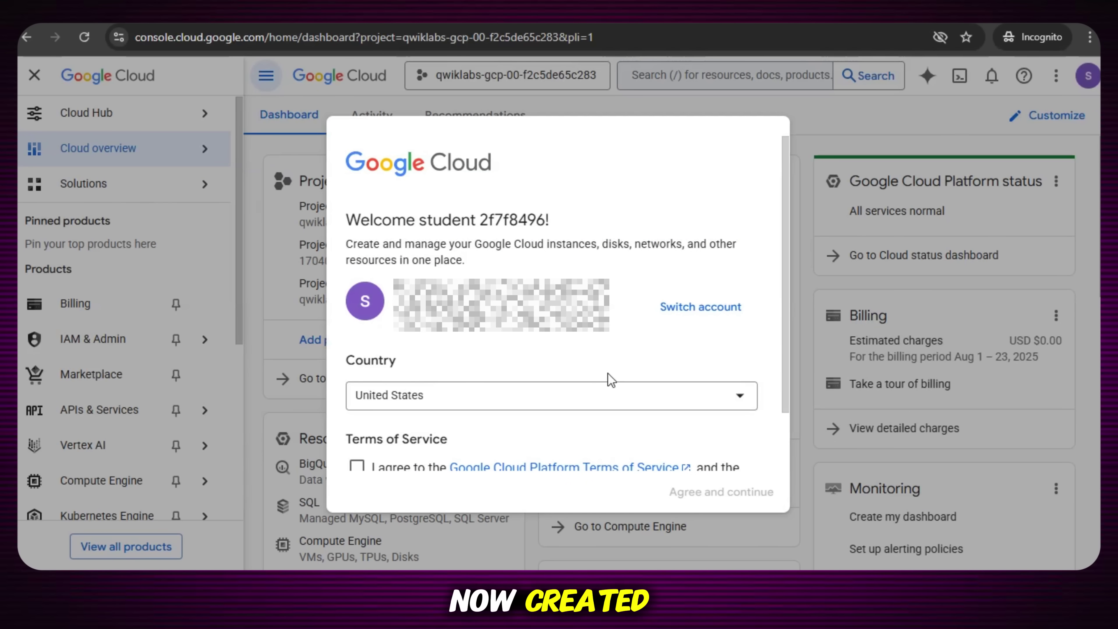
{"action": "scroll", "coordinate": [430, 434], "scroll_direction": "down", "scroll_amount": 1}
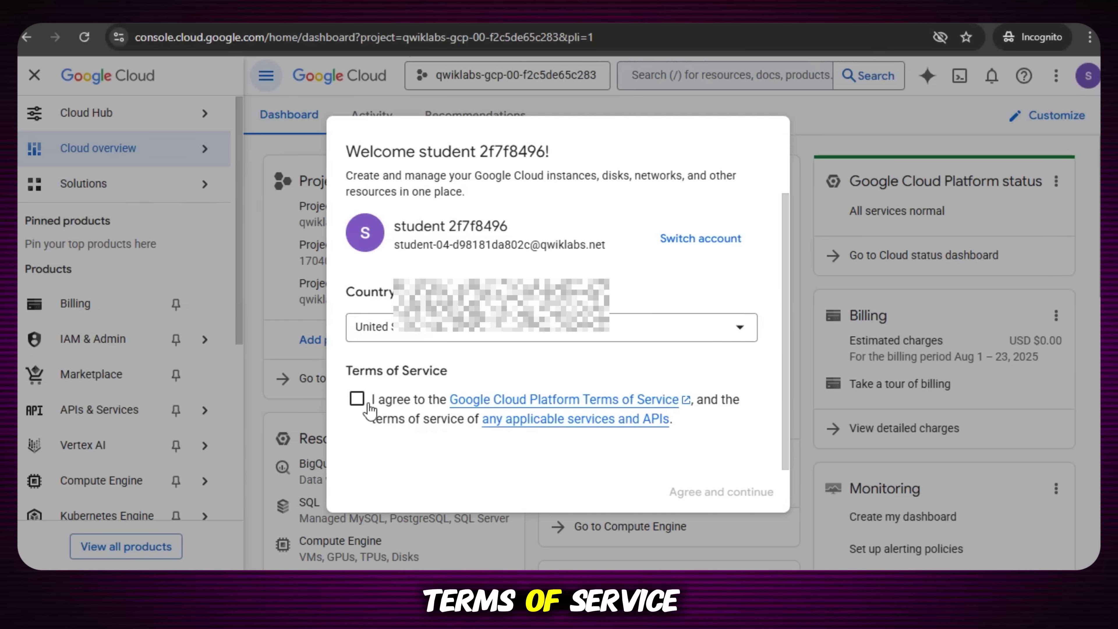
{"action": "left_click", "coordinate": [357, 400]}
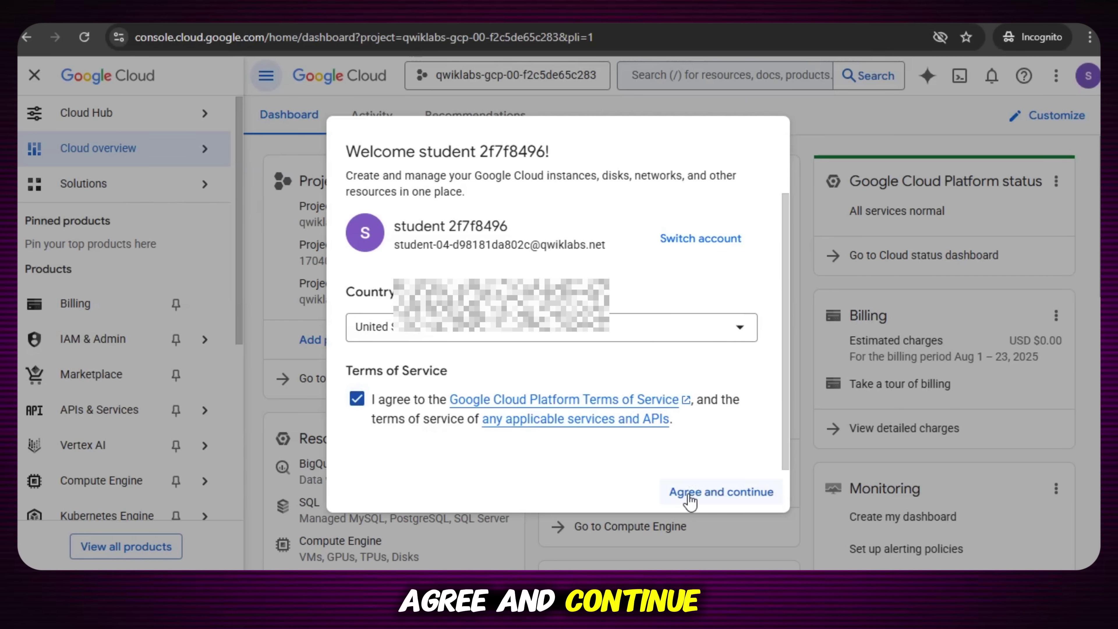
{"action": "left_click", "coordinate": [684, 492]}
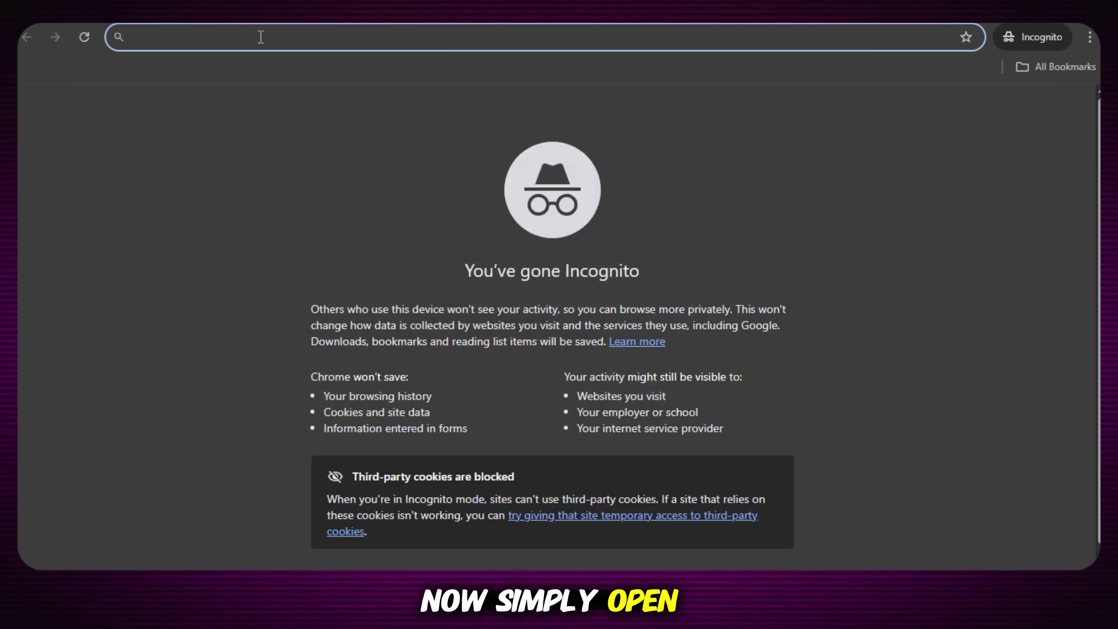
- Search 'whisk ai', opt in to both email options, and accept Whisk's privacy policy
{"action": "type", "text": "whisk a"}
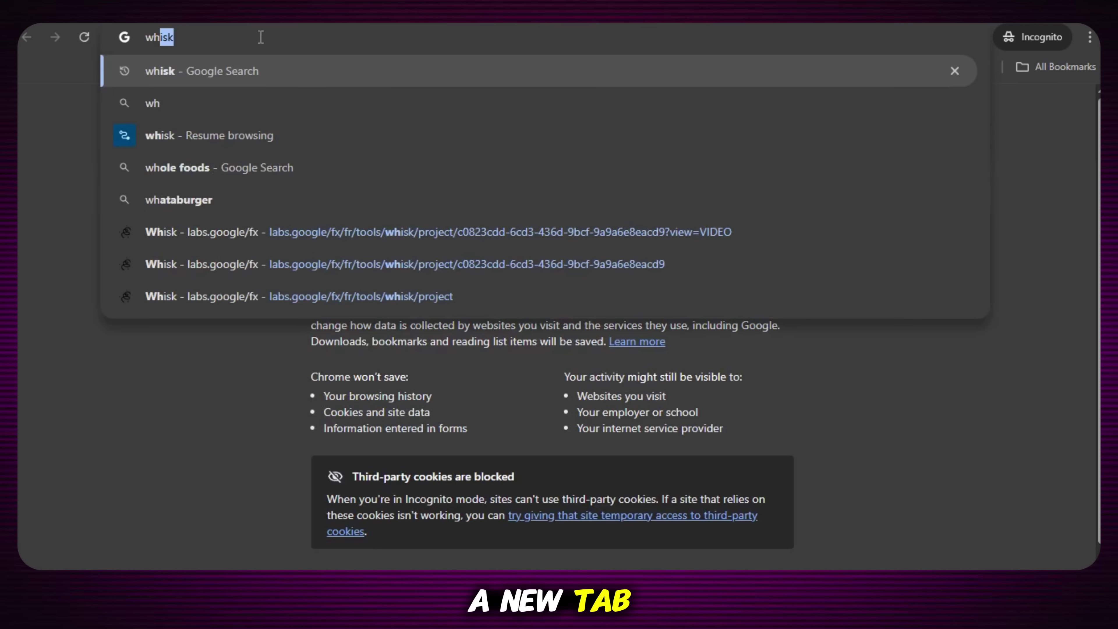
{"action": "type", "text": "i"}
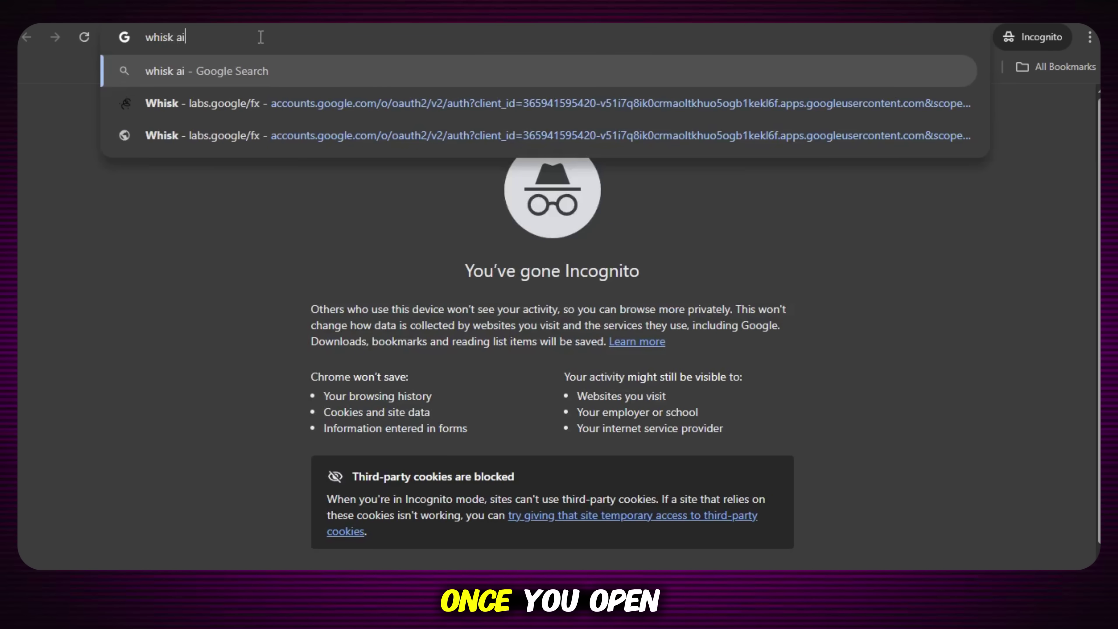
{"action": "key", "text": "Return"}
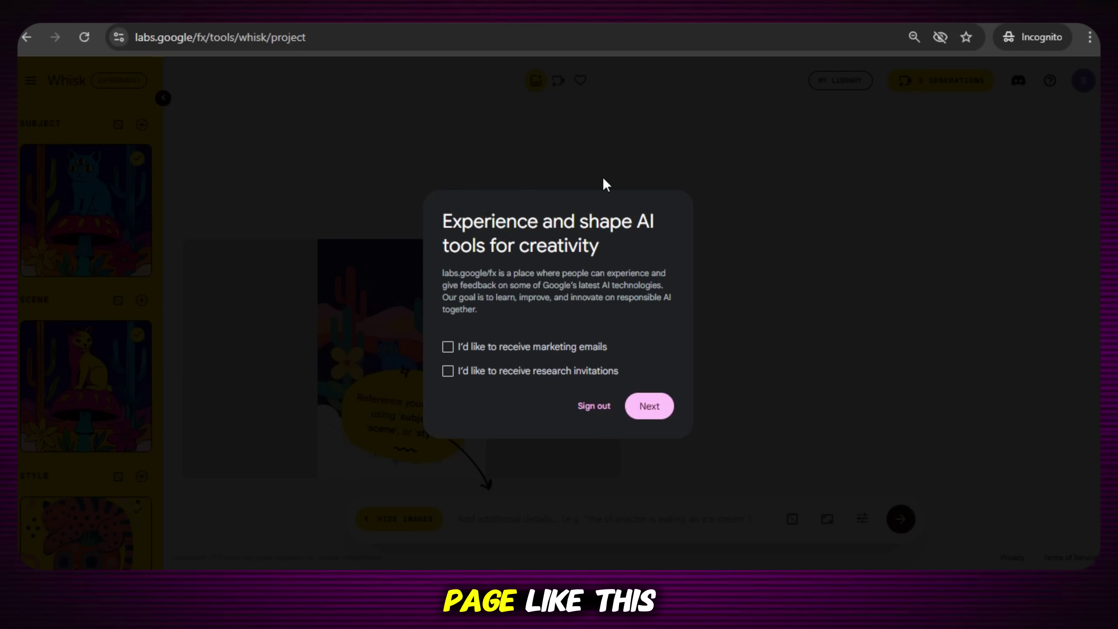
{"action": "left_click", "coordinate": [448, 346]}
{"action": "left_click", "coordinate": [448, 371]}
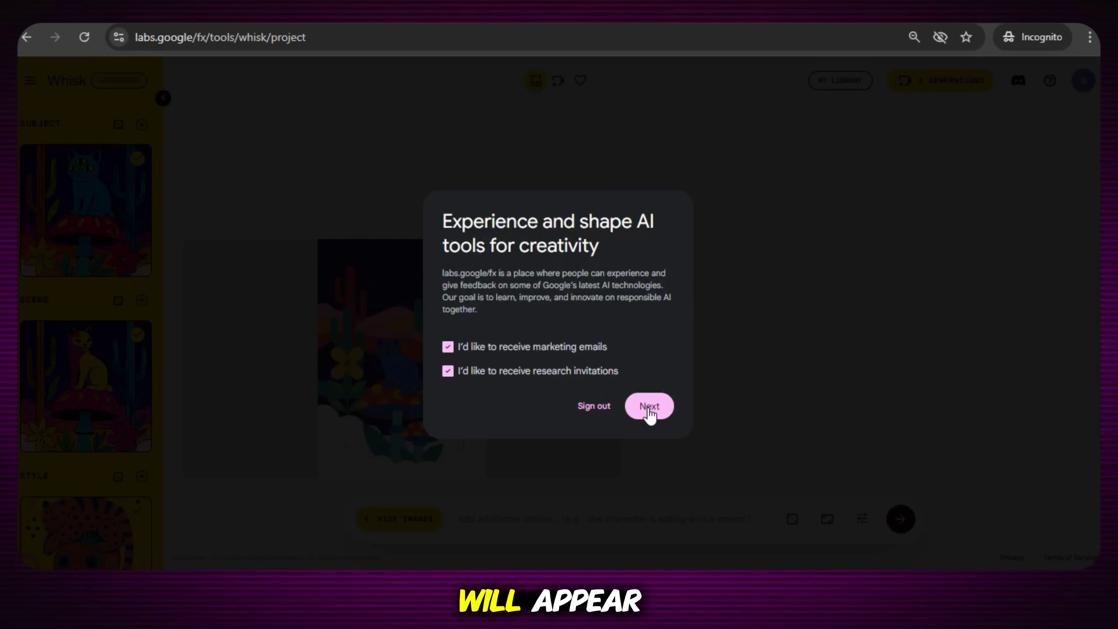
{"action": "left_click", "coordinate": [649, 406]}
{"action": "scroll", "coordinate": [577, 326], "scroll_direction": "down", "scroll_amount": 15}
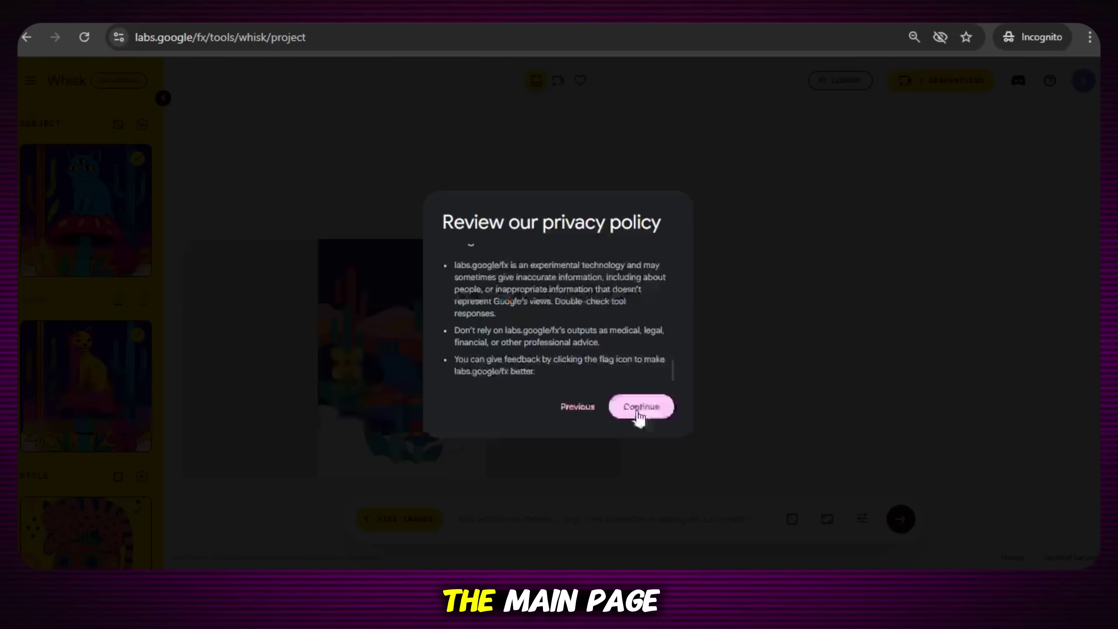
{"action": "left_click", "coordinate": [637, 422]}
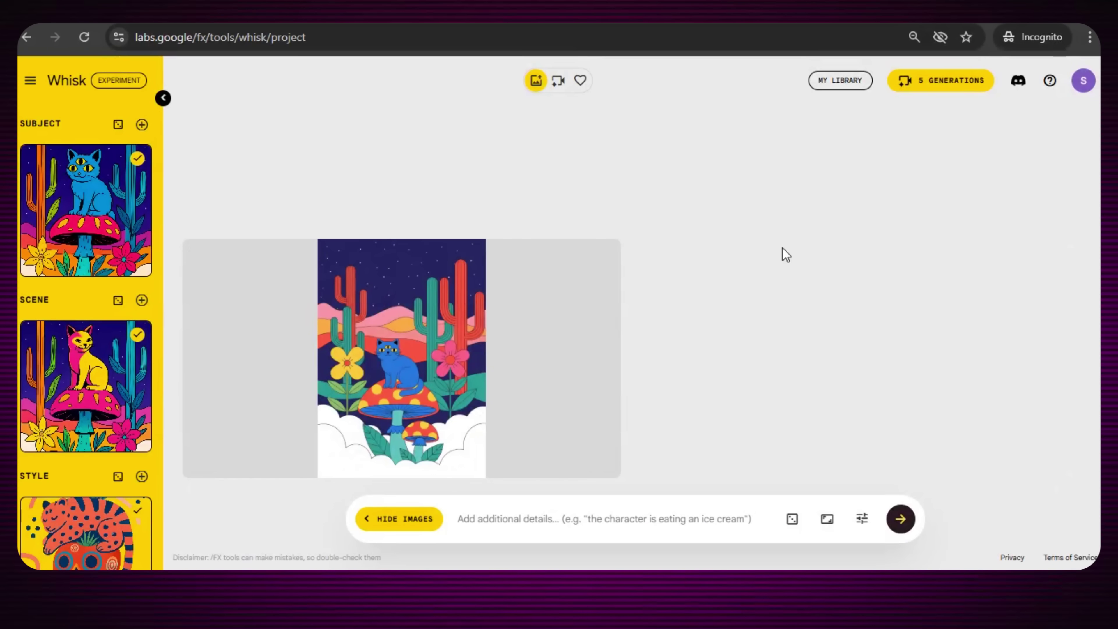